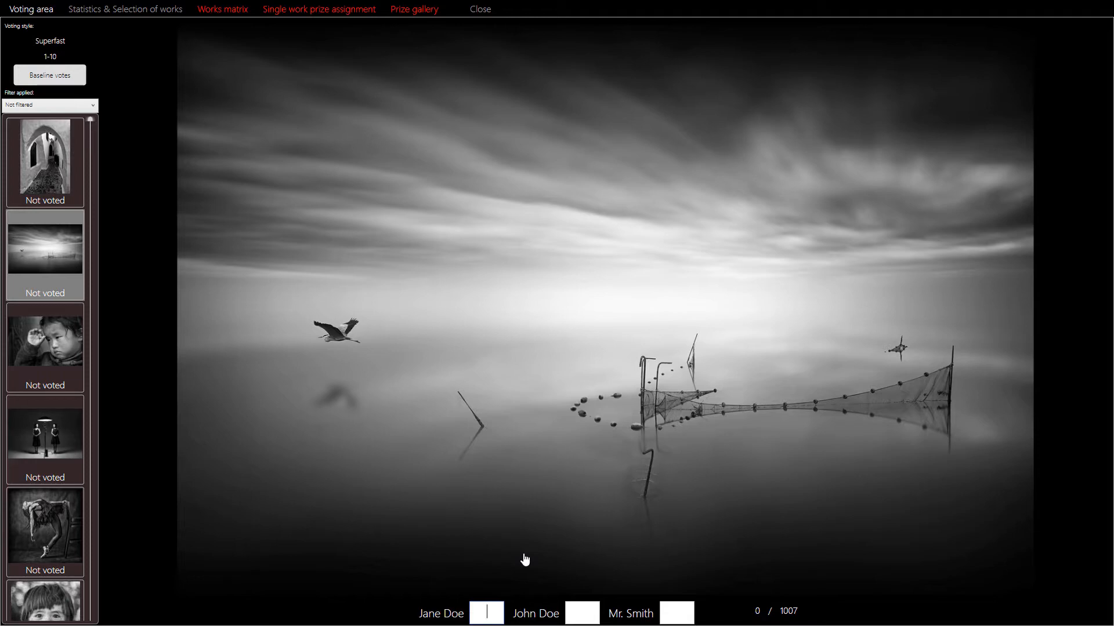
# Enter the three jurors' votes: 7-6-9 for the seascape, 7-5-6 for the child portrait and 7-5-7 for the two women under the umbrella.
pyautogui.write('7-6-9')
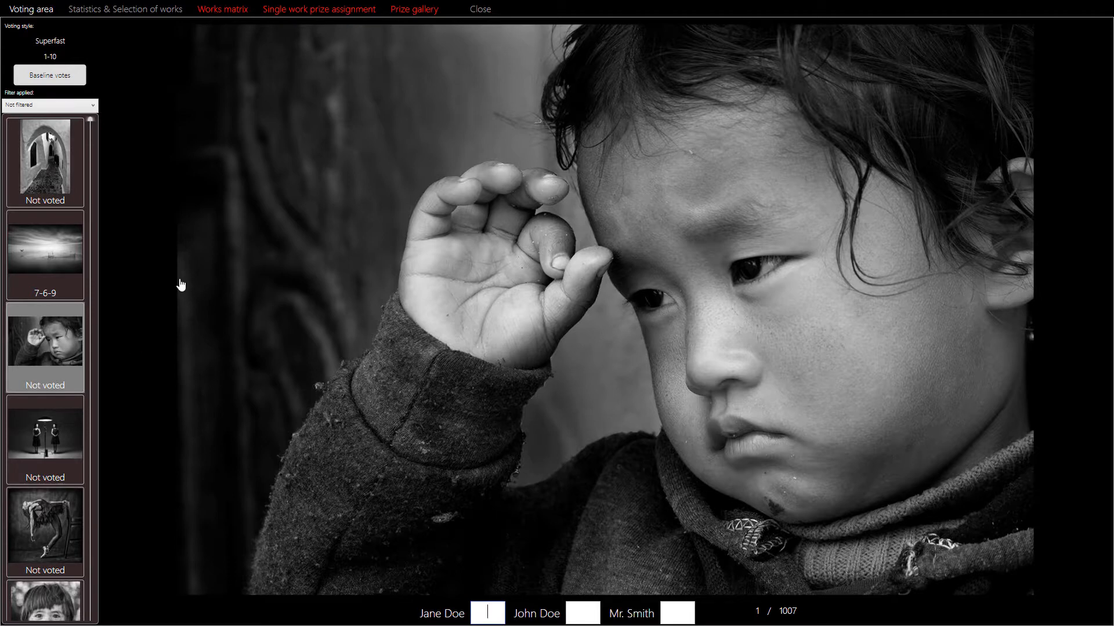
pyautogui.write('7-5-6')
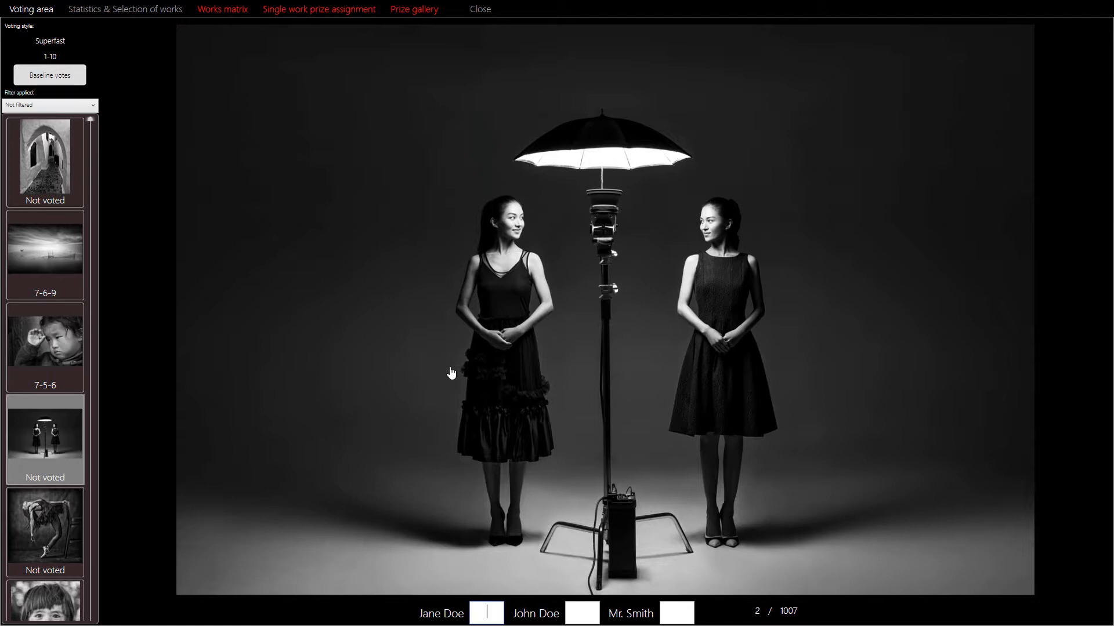
pyautogui.write('757')
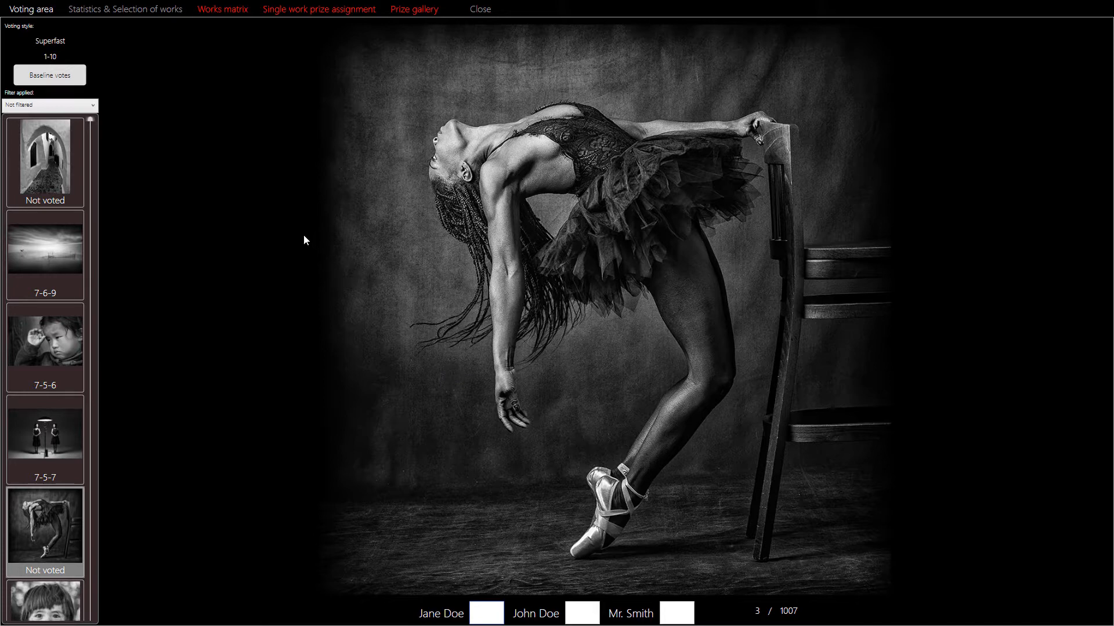
# Assign a baseline vote of 5 to works not yet voted and dismiss the vote assignment report.
pyautogui.click(68, 78)
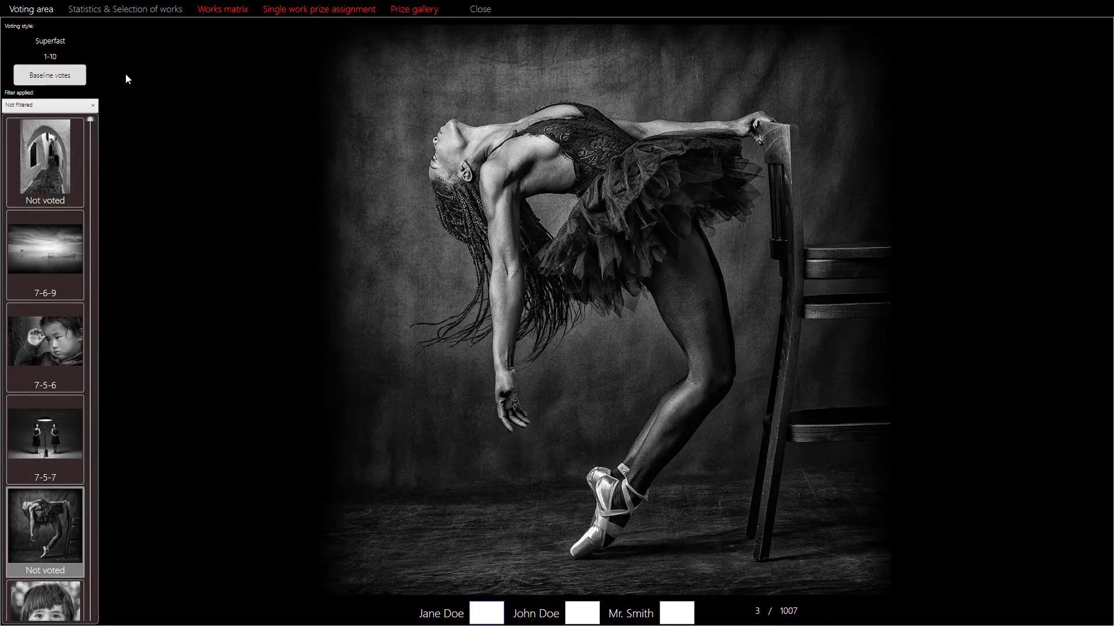
pyautogui.click(57, 73)
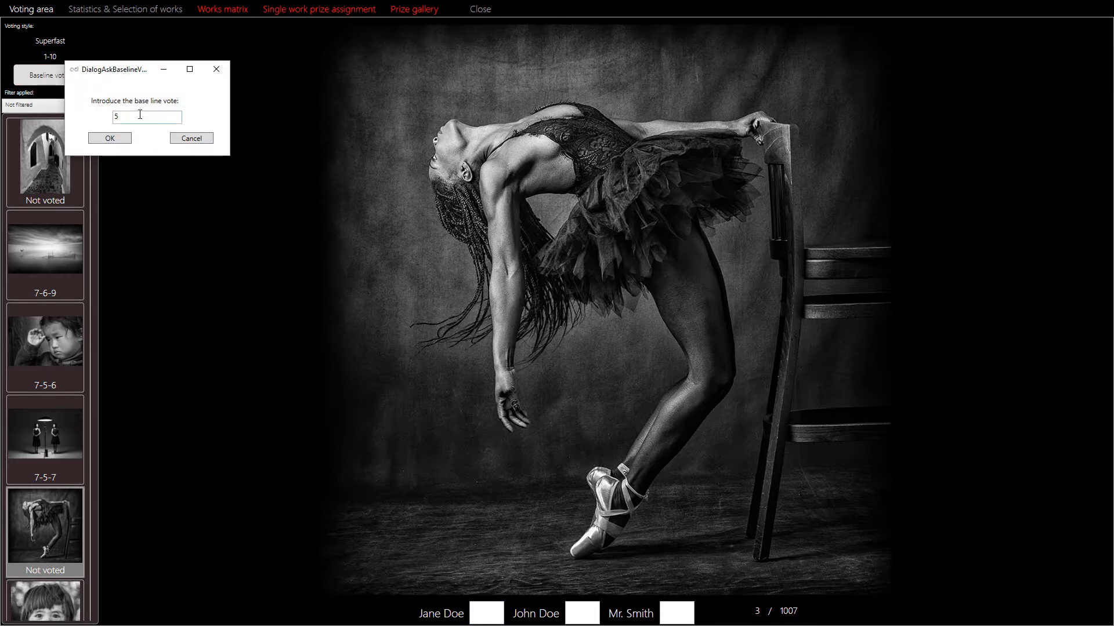
pyautogui.click(109, 138)
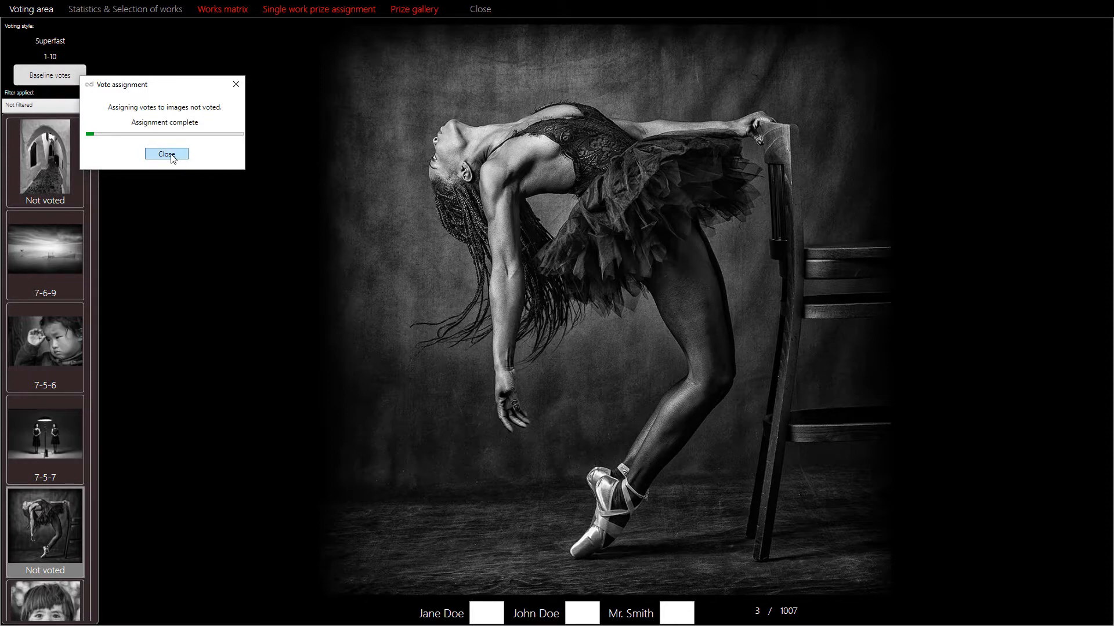
pyautogui.click(172, 158)
# Assign a baseline vote of 7 to a portion of the unvoted works, stopping the assignment early.
pyautogui.click(72, 75)
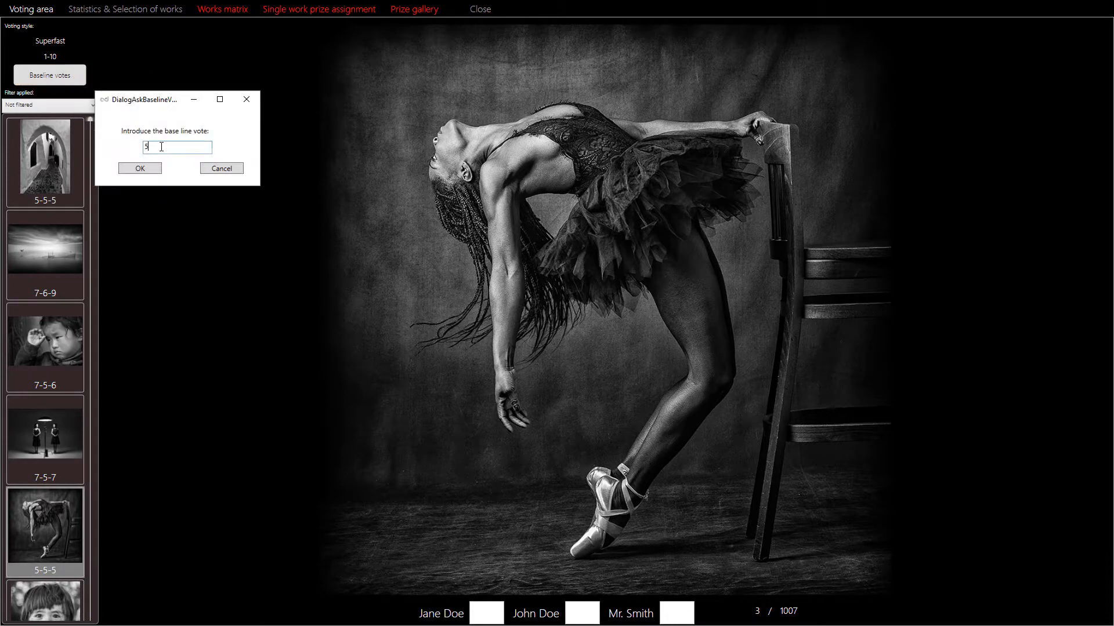
pyautogui.doubleClick(161, 146)
pyautogui.write('7')
pyautogui.click(146, 171)
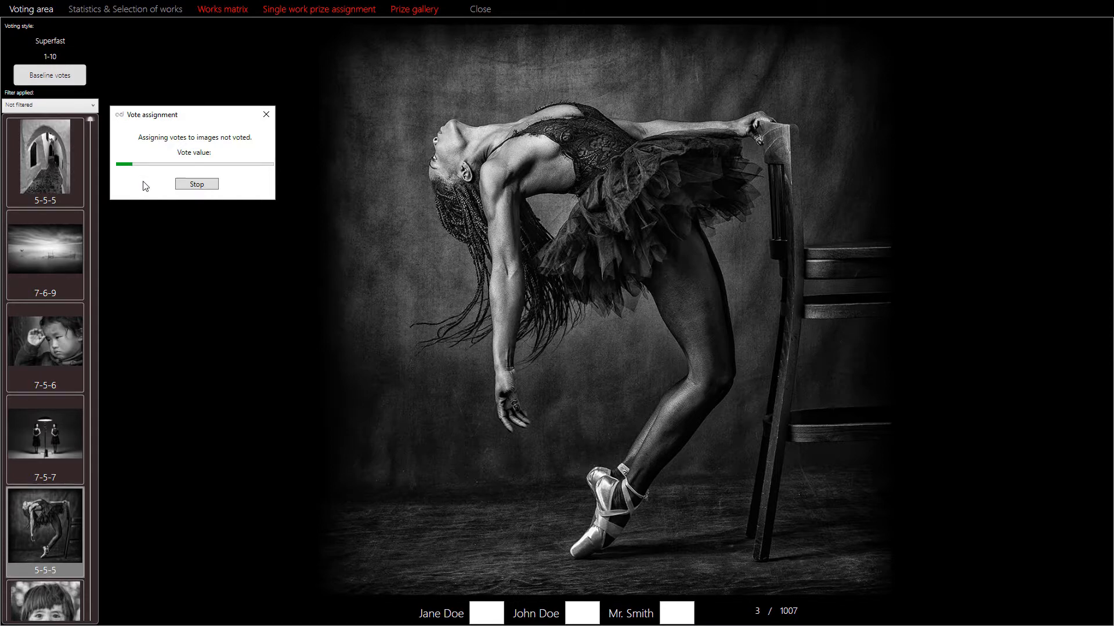
pyautogui.click(197, 185)
pyautogui.click(197, 184)
# Assign a baseline vote of 6 to works still not voted and dismiss the vote assignment report.
pyautogui.click(59, 81)
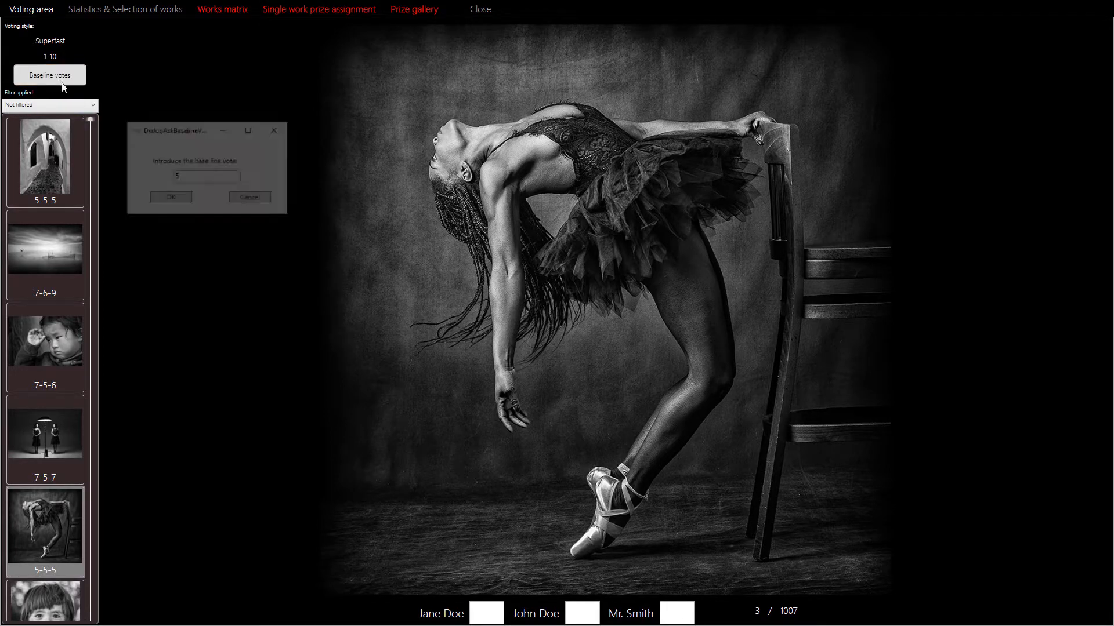
pyautogui.doubleClick(219, 182)
pyautogui.write('6')
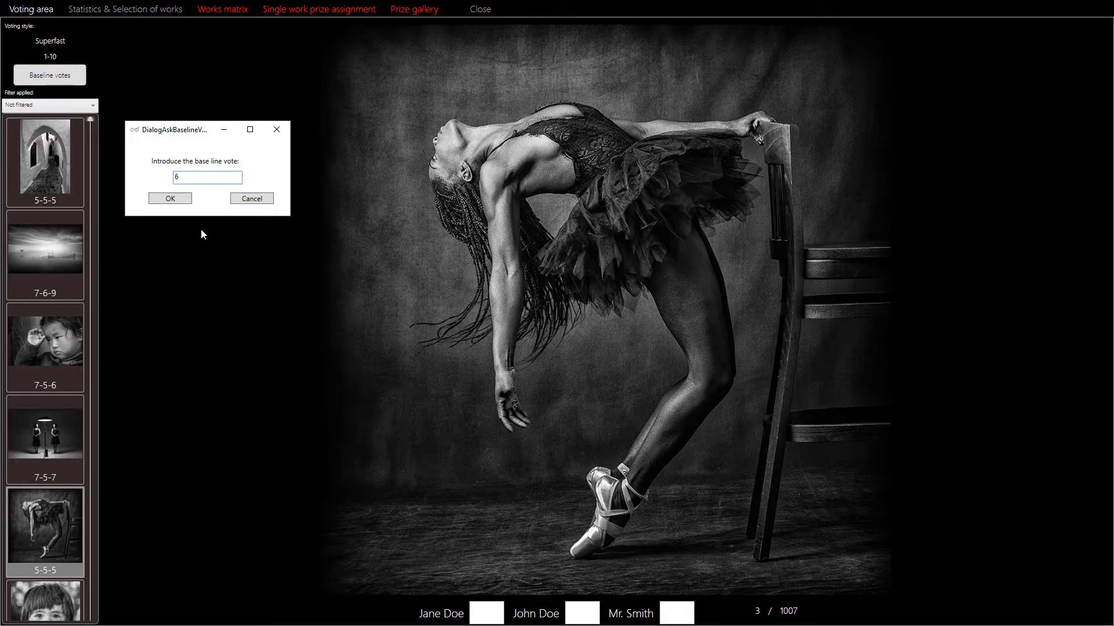
pyautogui.click(181, 200)
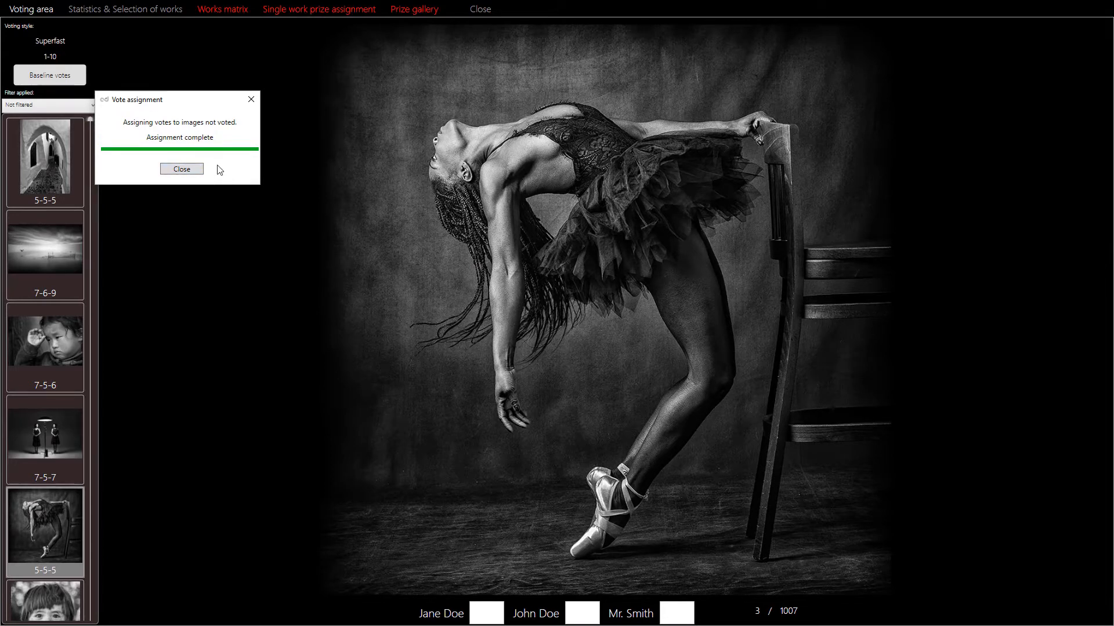
pyautogui.click(185, 170)
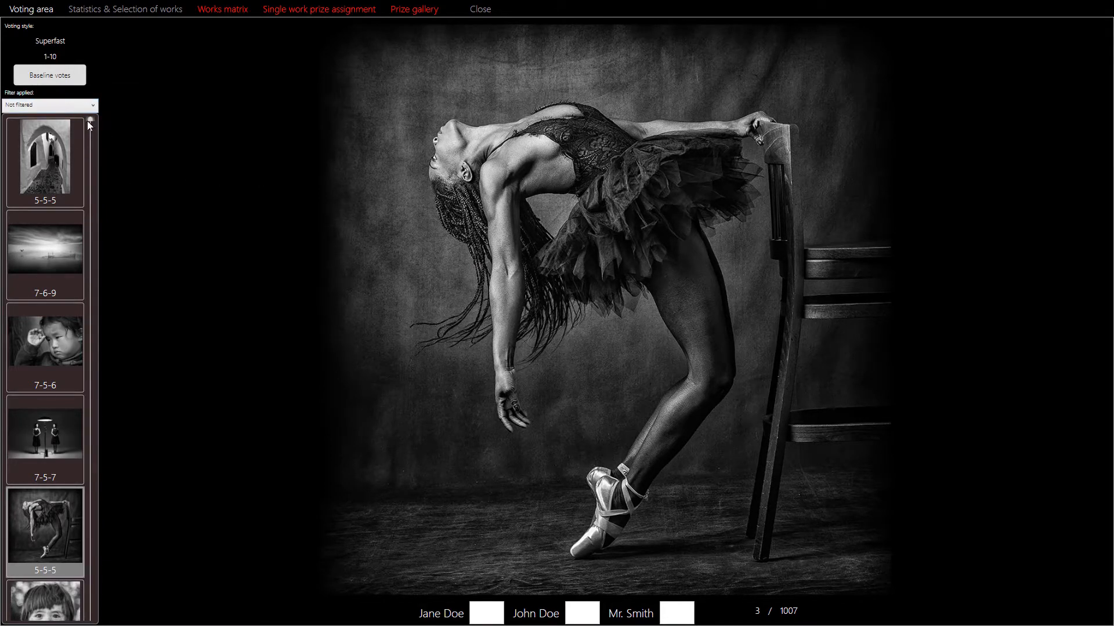
# Review the voting statistics and apply a cut value of 6,33 to select the best-scored works.
pyautogui.moveTo(89, 123)
pyautogui.mouseDown()
pyautogui.moveTo(90, 613)
pyautogui.moveTo(80, 551)
pyautogui.moveTo(106, 127)
pyautogui.mouseUp()
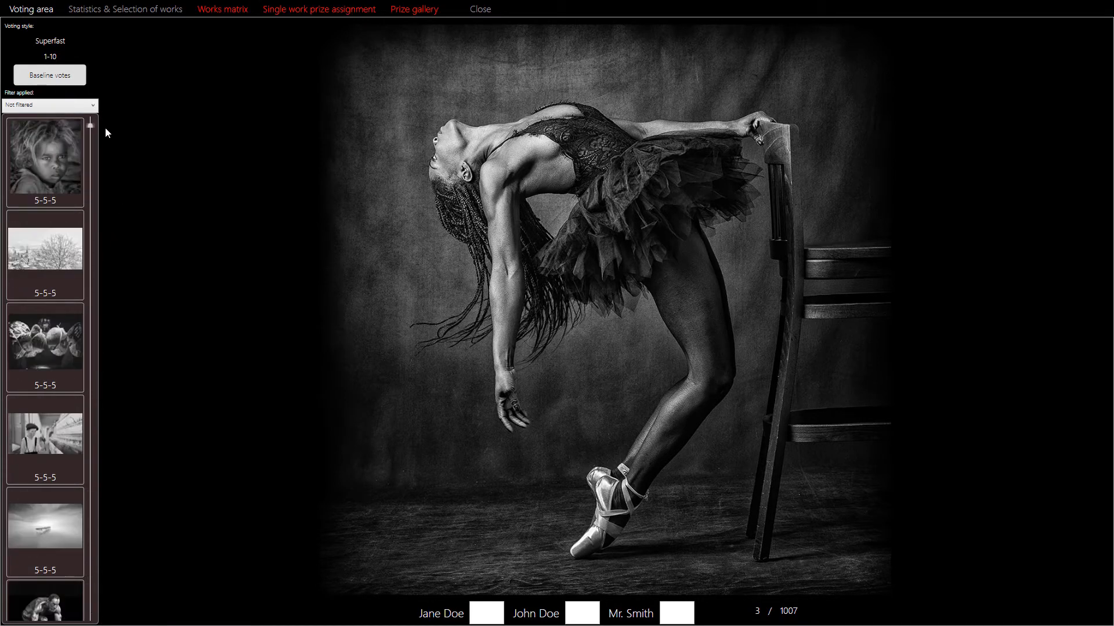
pyautogui.click(122, 10)
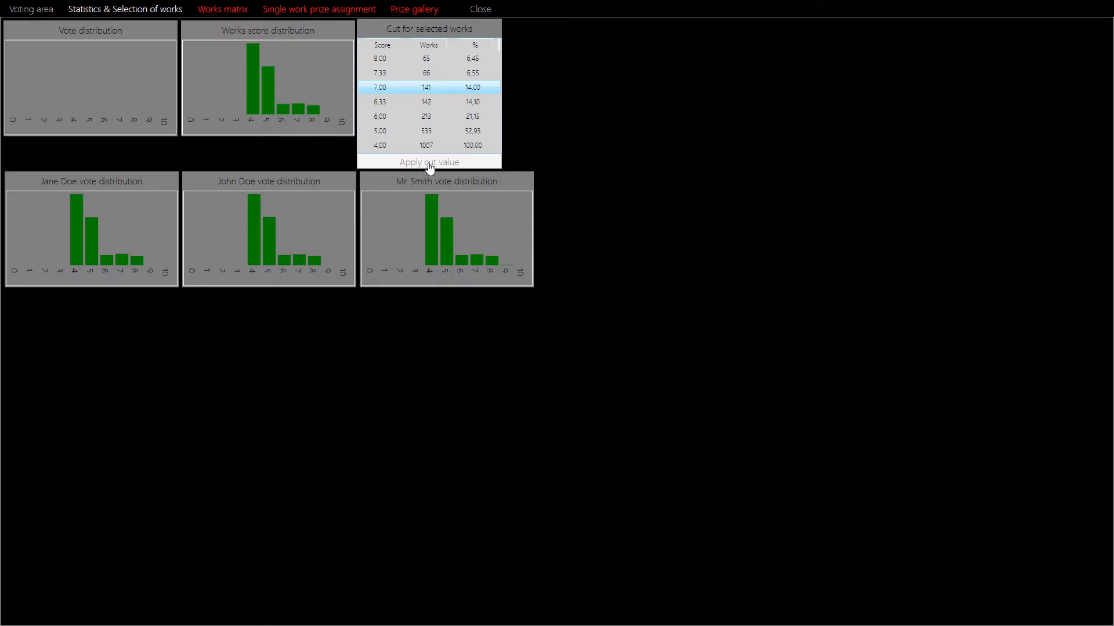
pyautogui.click(31, 9)
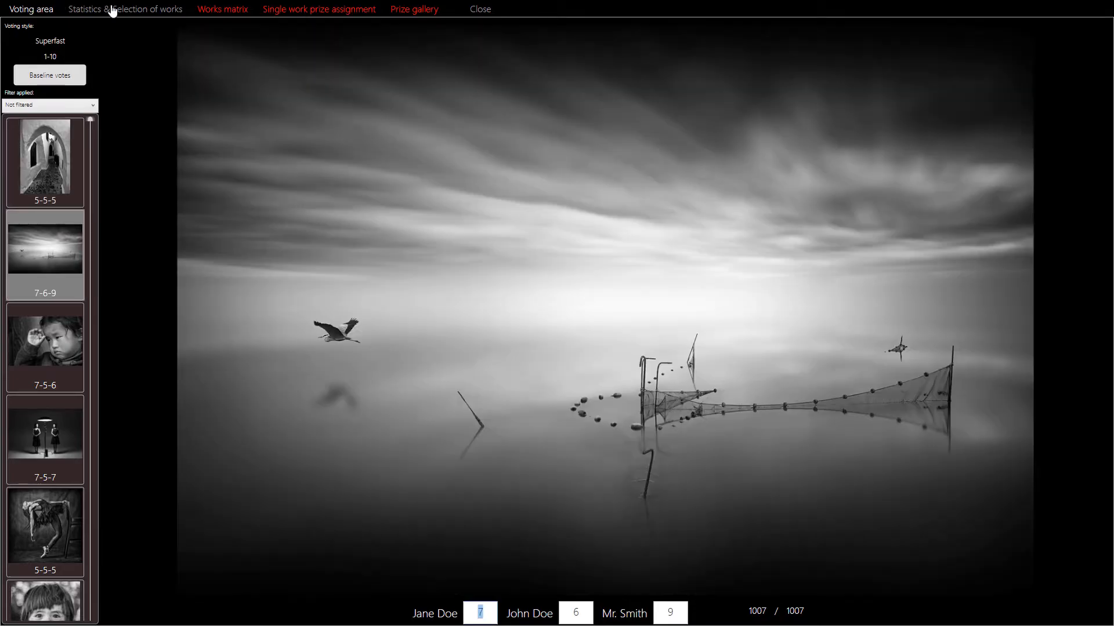
pyautogui.click(116, 10)
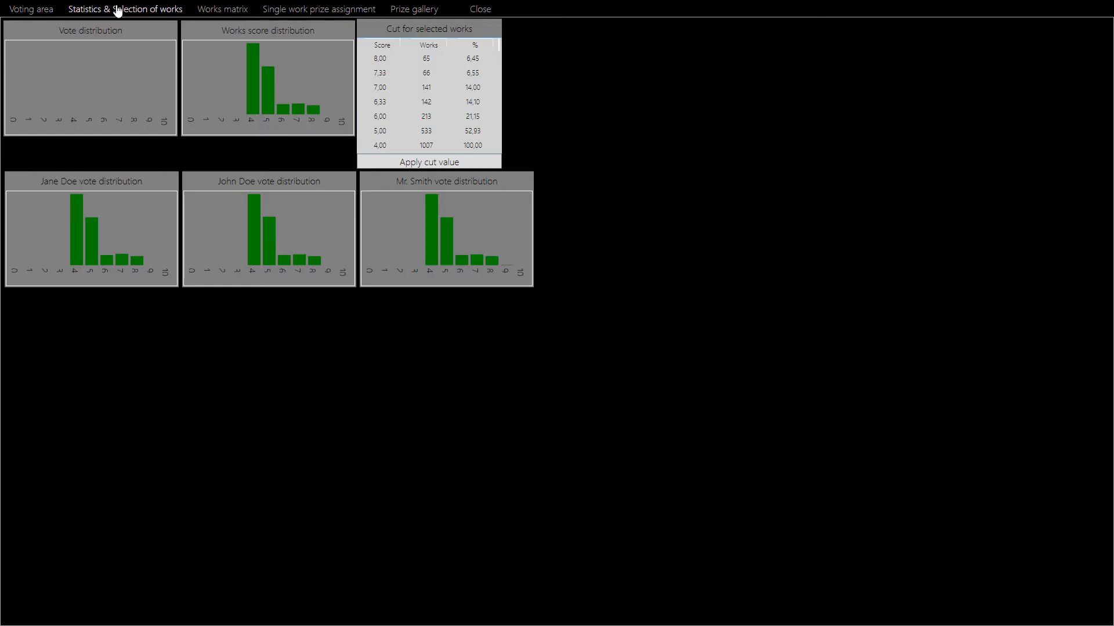
pyautogui.click(387, 127)
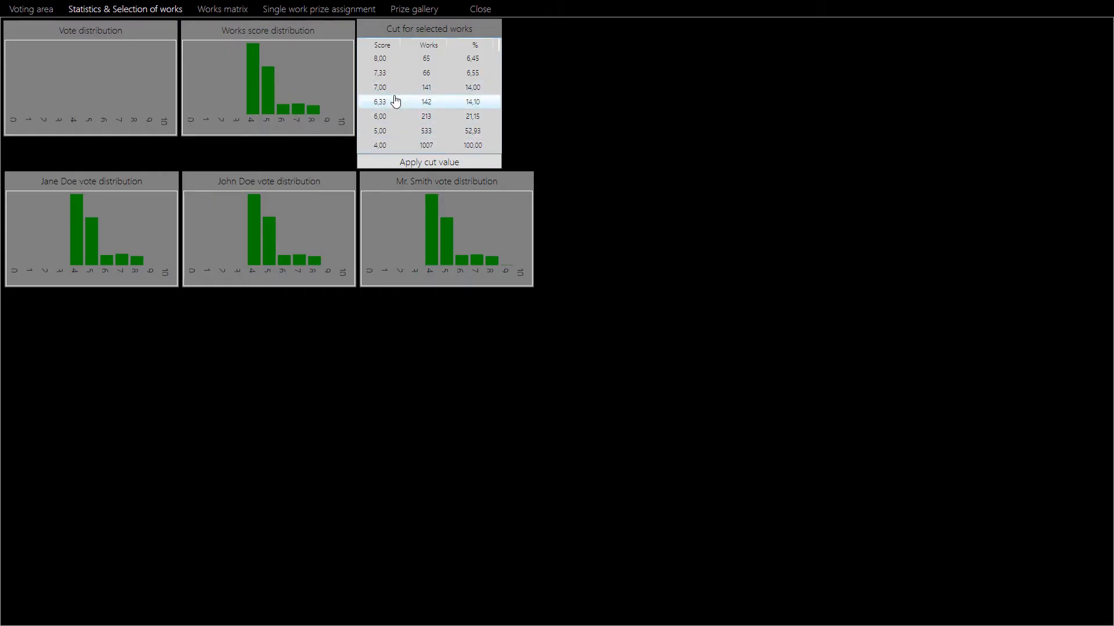
pyautogui.click(395, 103)
pyautogui.click(429, 162)
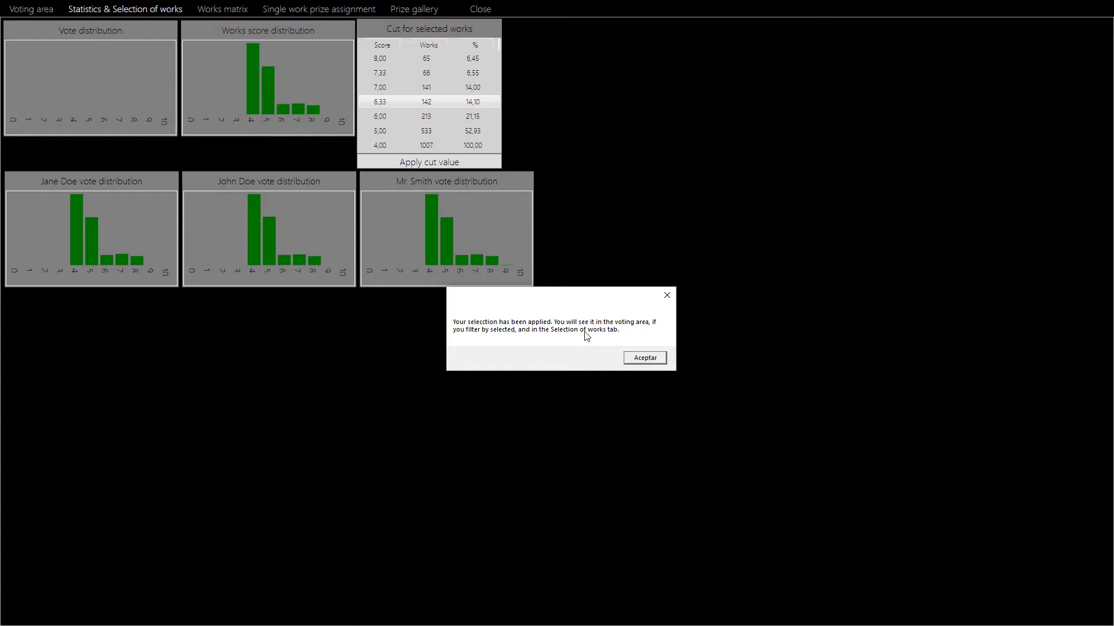
pyautogui.click(643, 358)
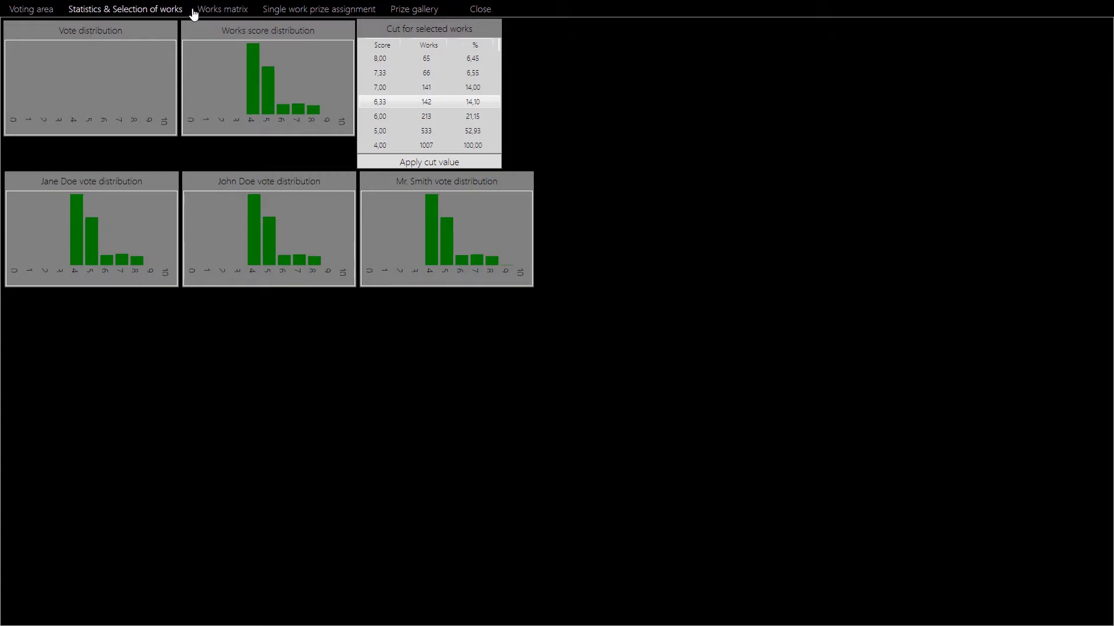
# Open the toy car photo from the works matrix and change the first juror's vote to 9.
pyautogui.click(218, 12)
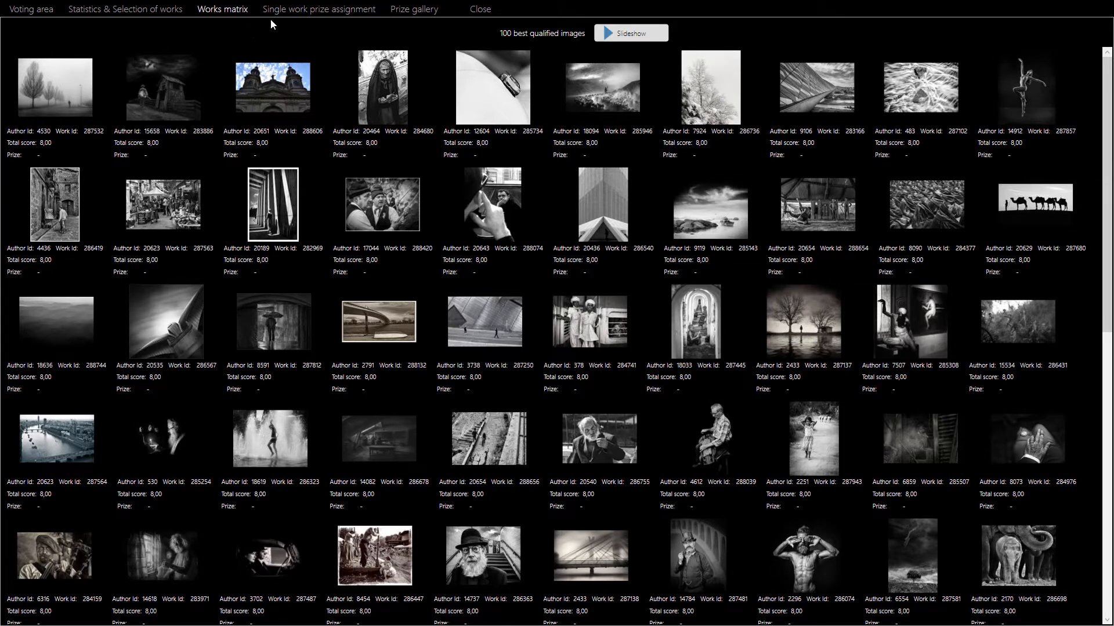
pyautogui.click(61, 73)
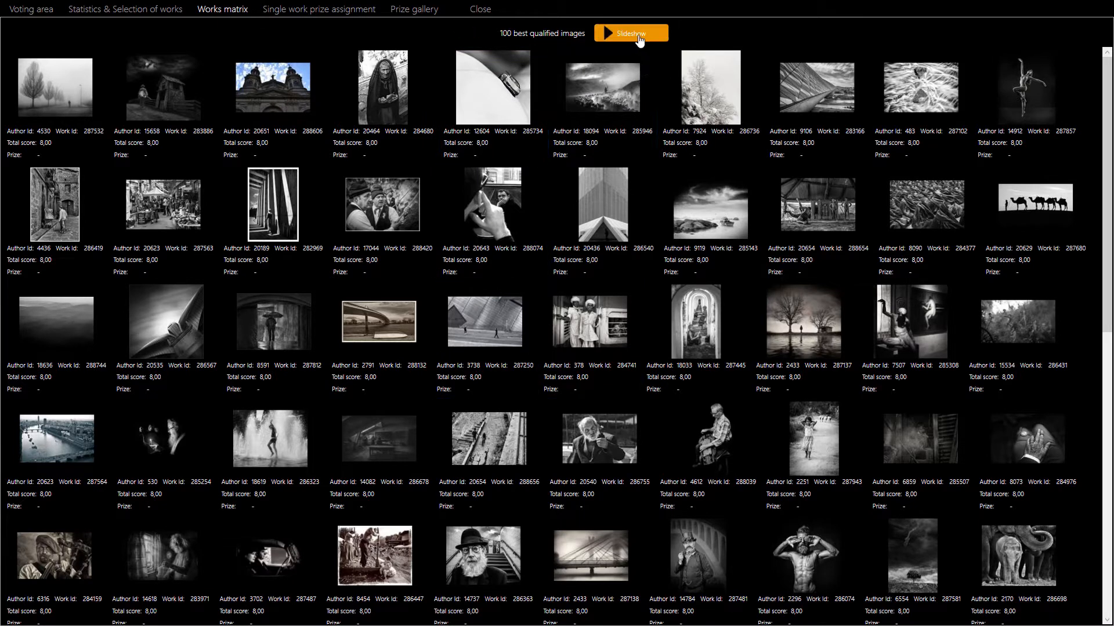
pyautogui.doubleClick(485, 96)
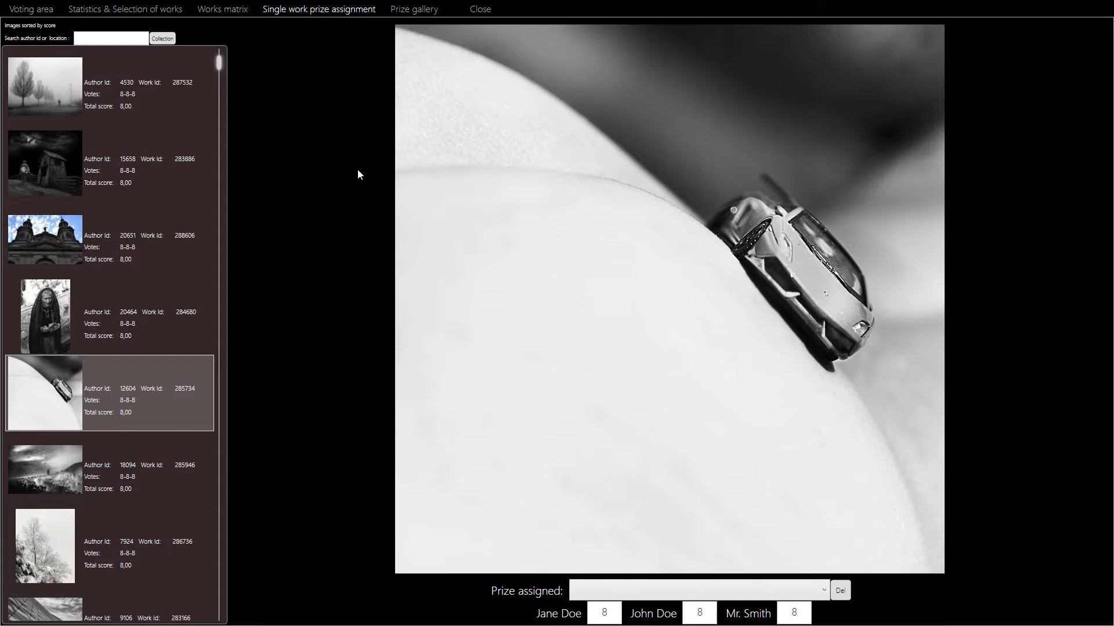
pyautogui.doubleClick(607, 610)
pyautogui.write('9')
pyautogui.press('Tab')
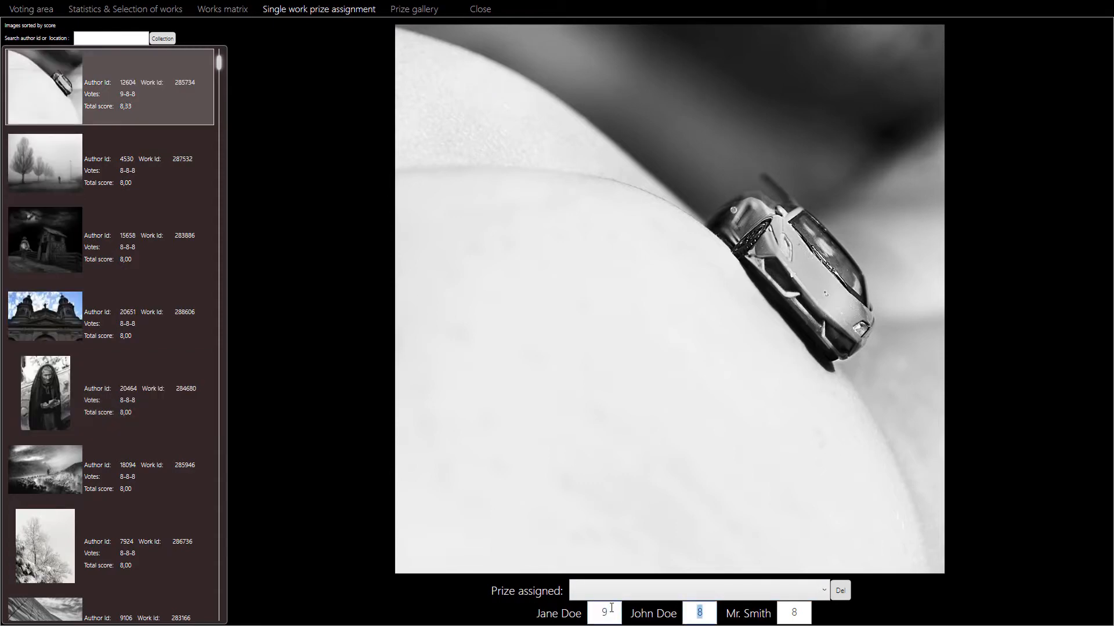
# Browse the matrix of best-qualified works and assign the FIAP Golden Medal to the toy car photo.
pyautogui.click(233, 9)
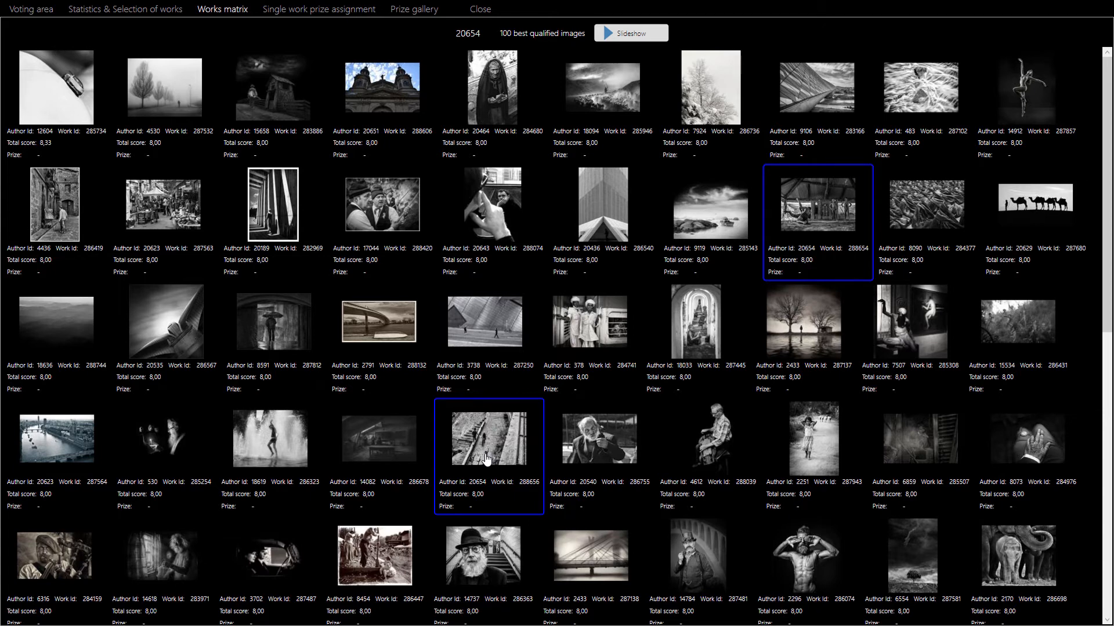
pyautogui.scroll(-1, 273, 222)
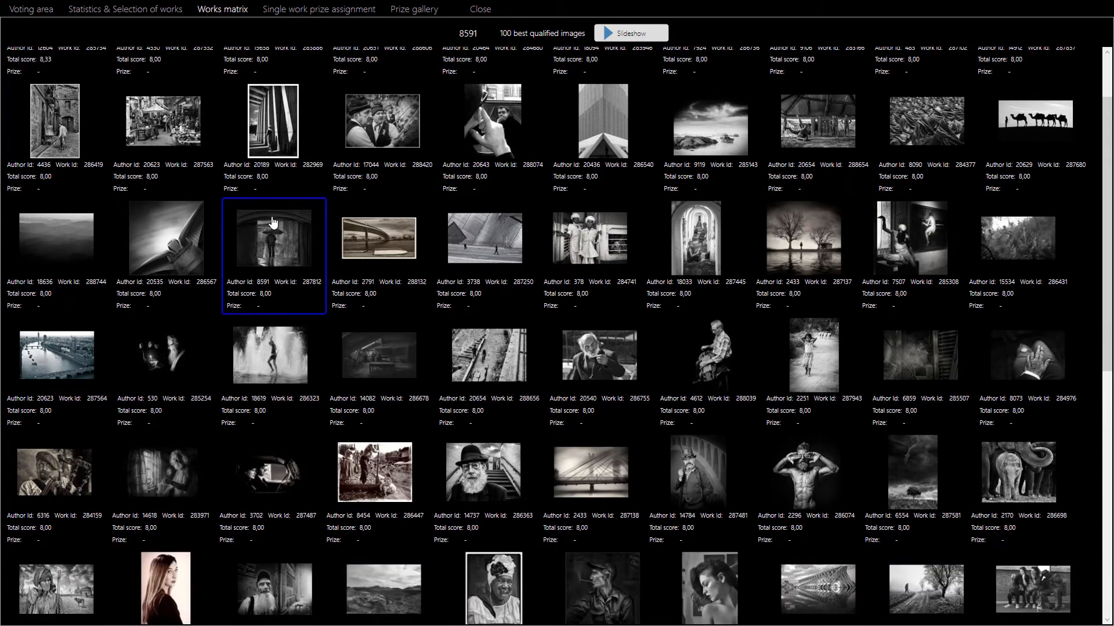
pyautogui.scroll(1, 443, 392)
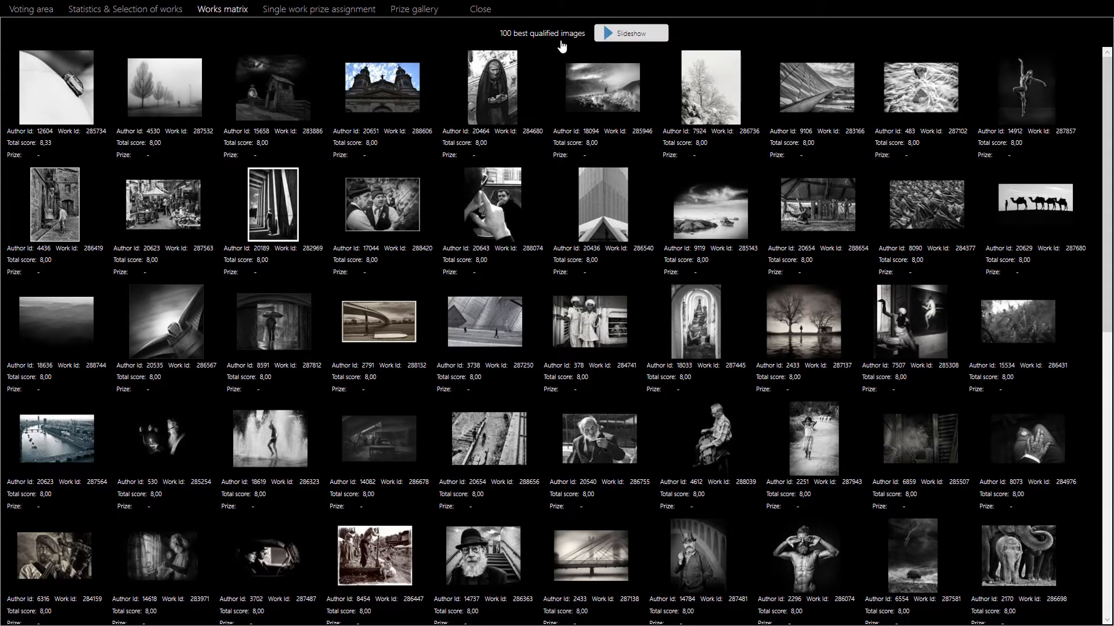
pyautogui.click(344, 16)
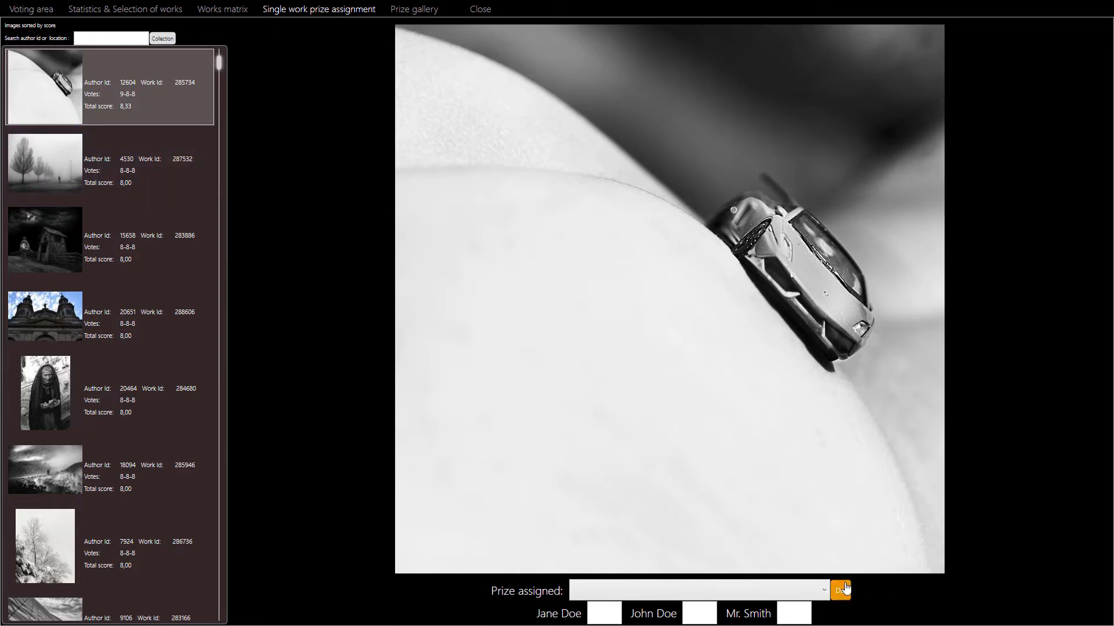
pyautogui.click(823, 591)
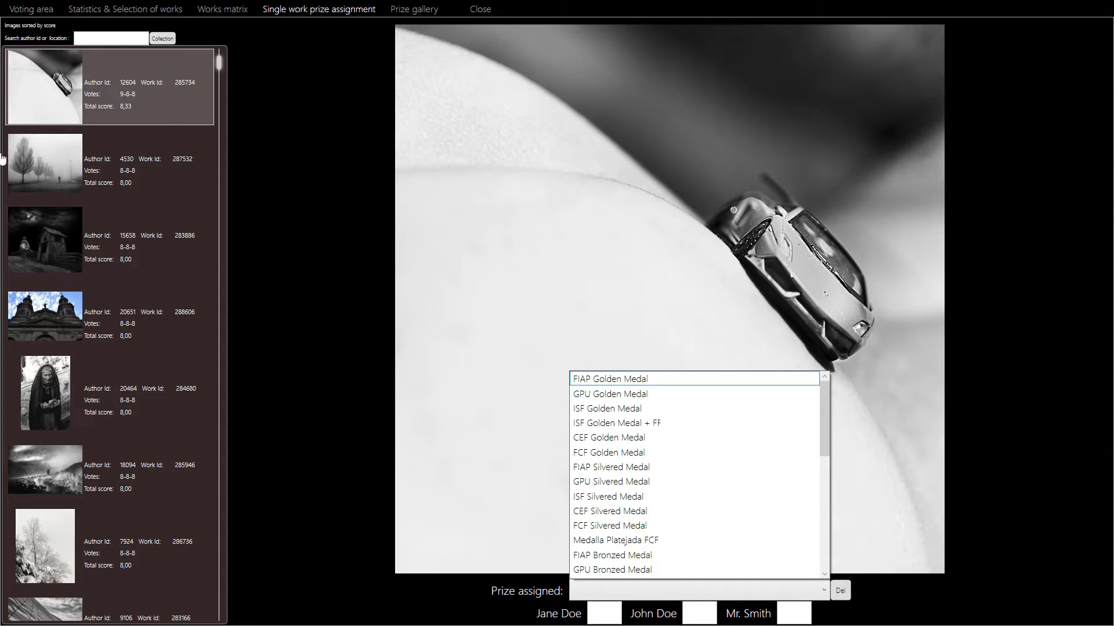
pyautogui.click(42, 93)
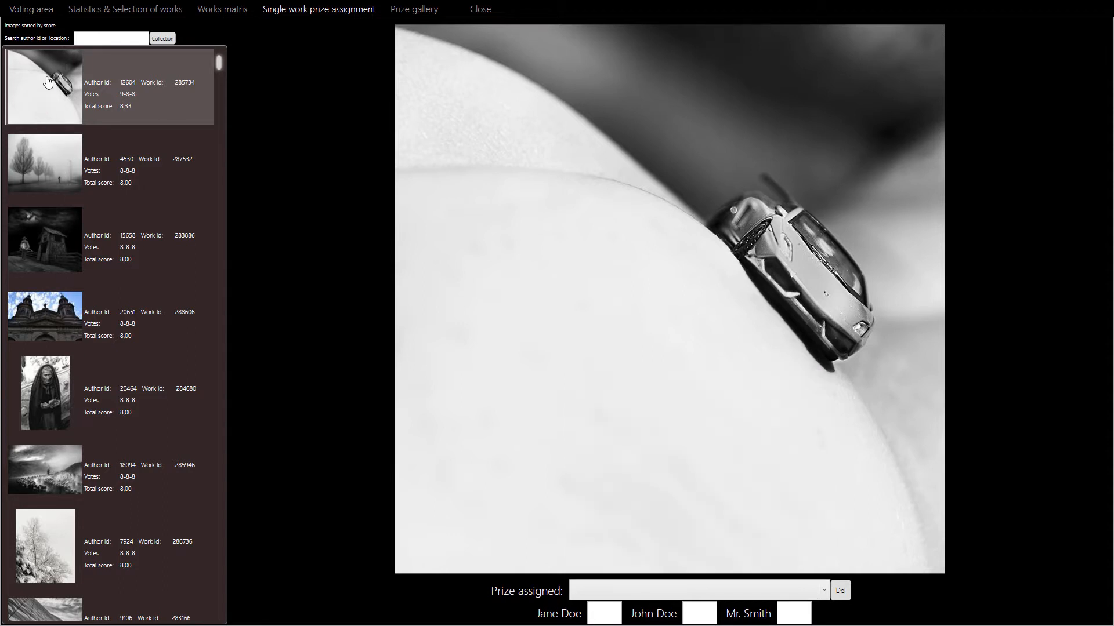
pyautogui.click(677, 589)
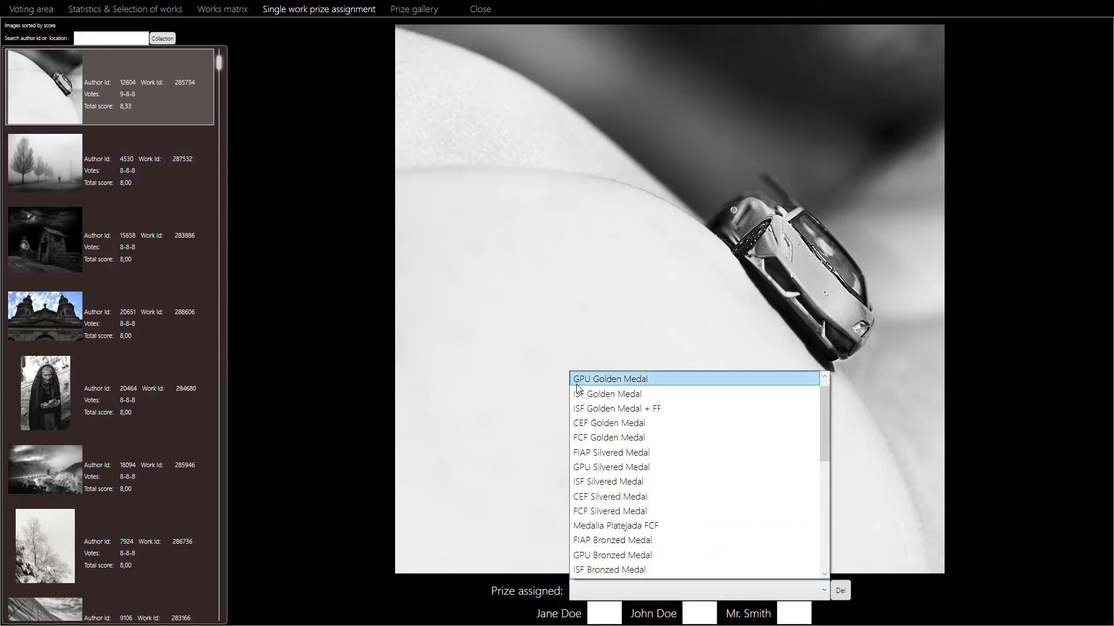
pyautogui.scroll(1, 580, 388)
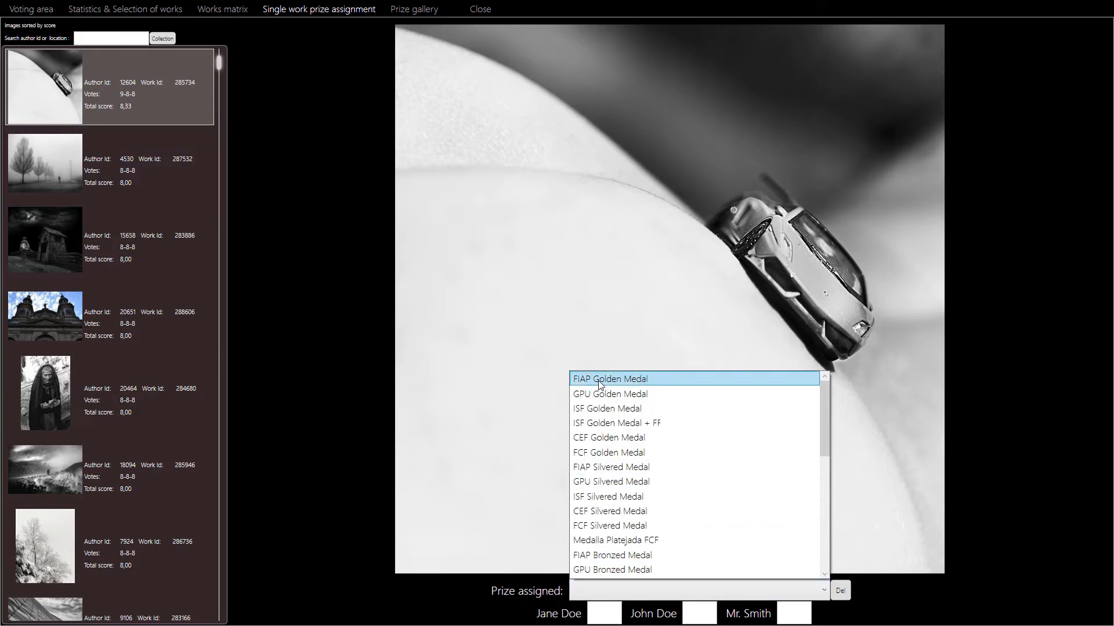
pyautogui.click(598, 381)
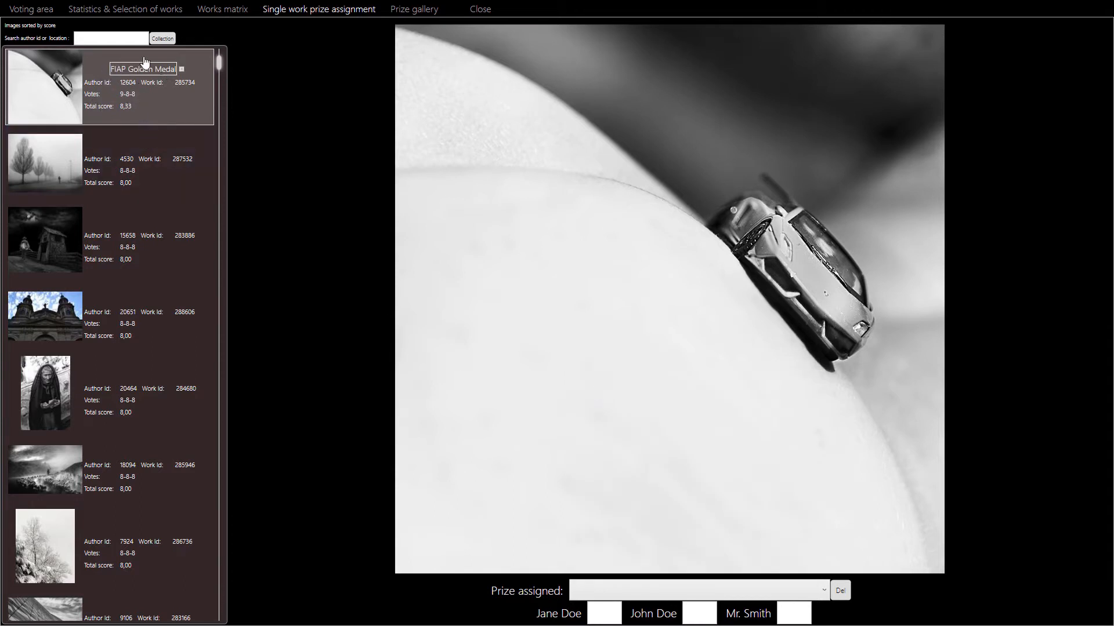
# View the prizes available for the foggy tree-lined road photo and bring up the church facade photo.
pyautogui.click(156, 166)
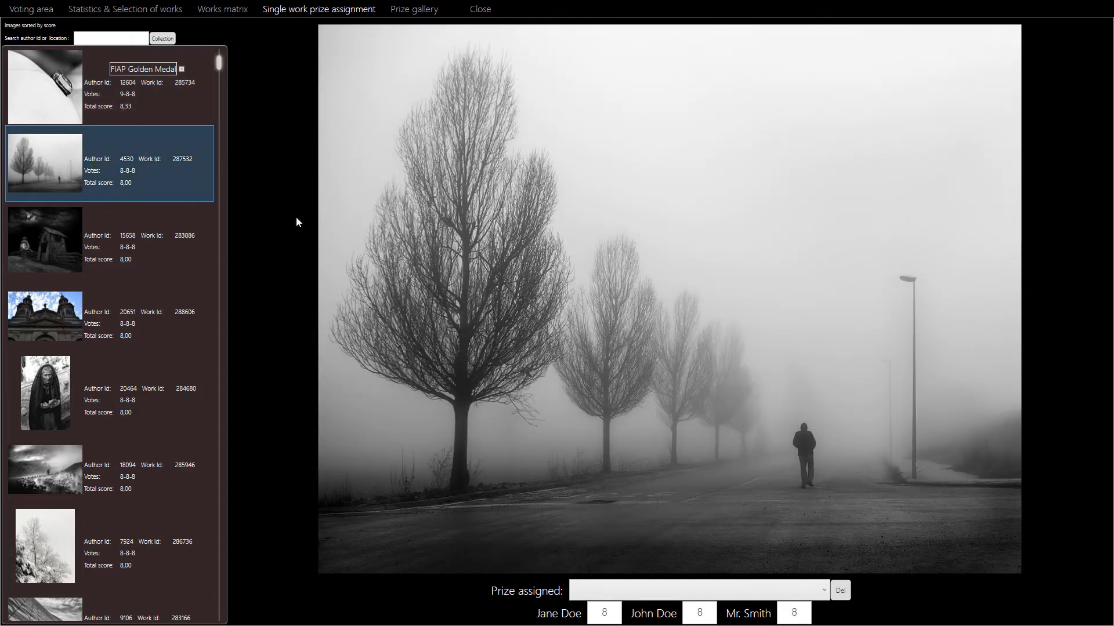
pyautogui.click(775, 592)
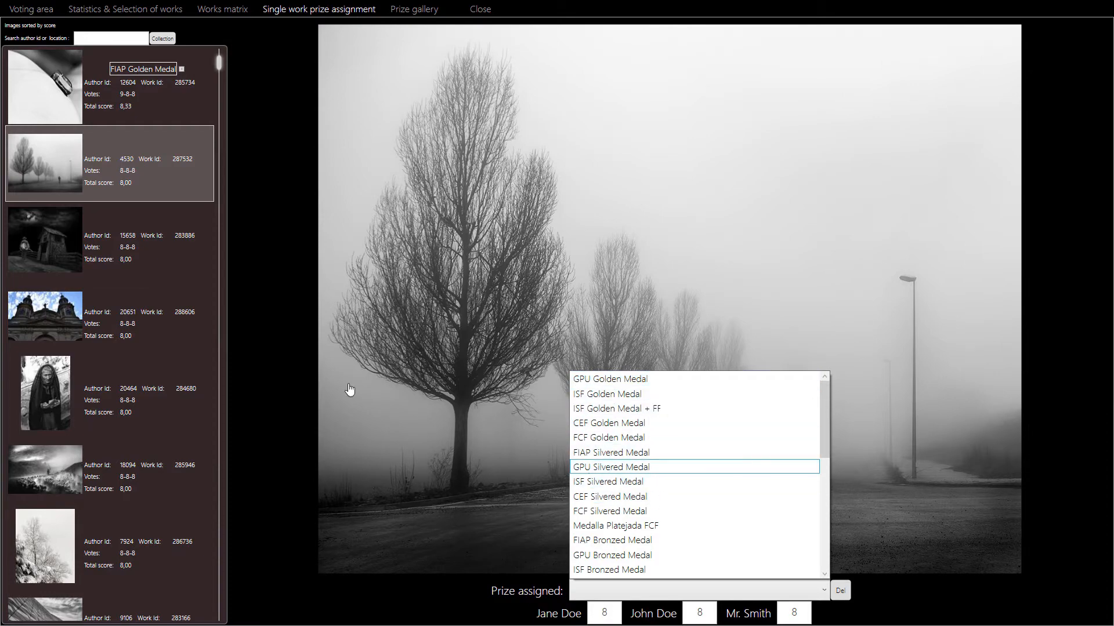
pyautogui.click(135, 325)
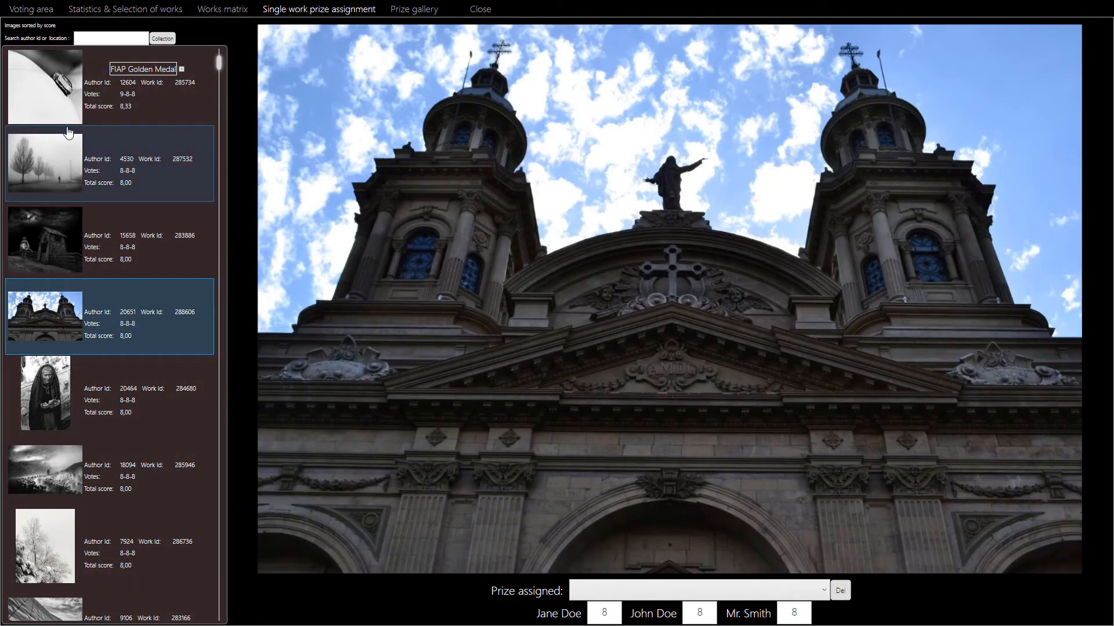
# Remove the FIAP Golden Medal from the toy car photo and assign the same prize to it again.
pyautogui.click(184, 75)
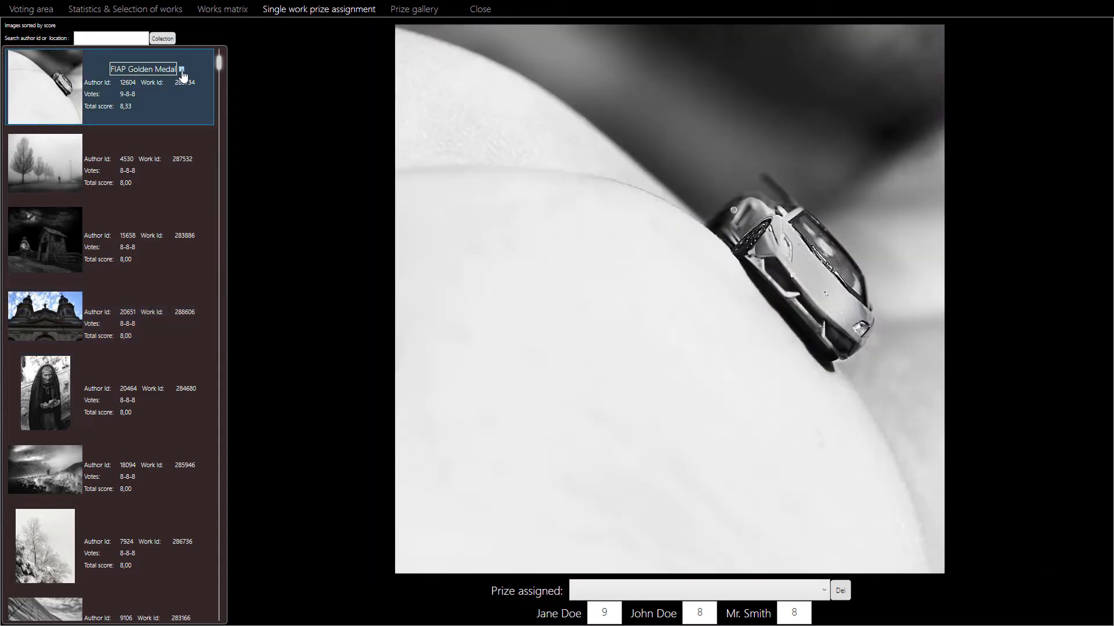
pyautogui.click(183, 75)
pyautogui.click(717, 591)
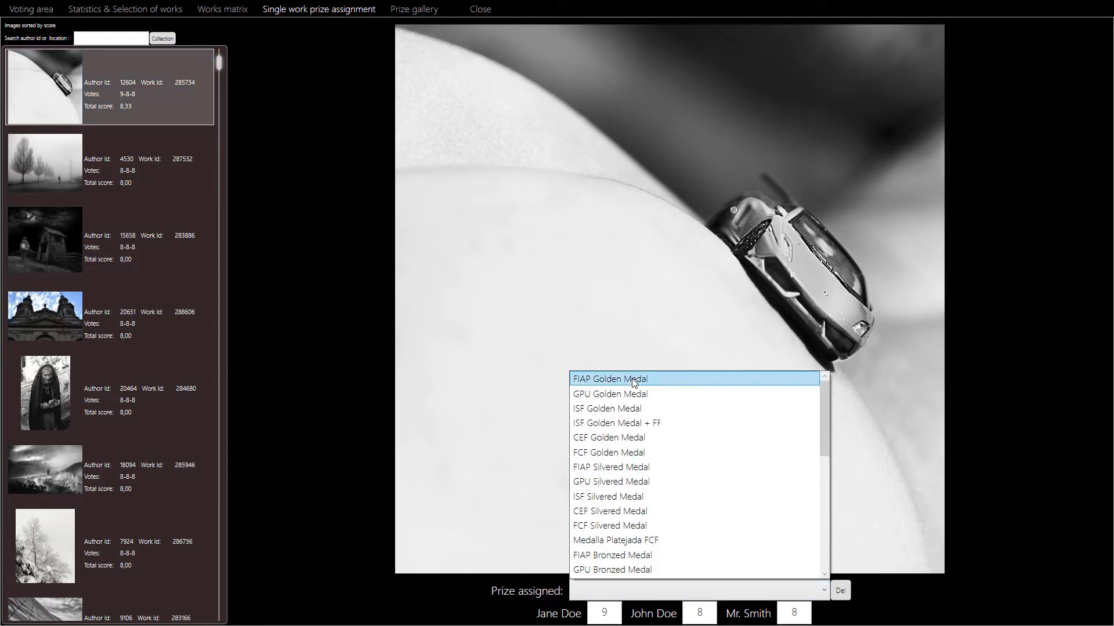
pyautogui.click(633, 380)
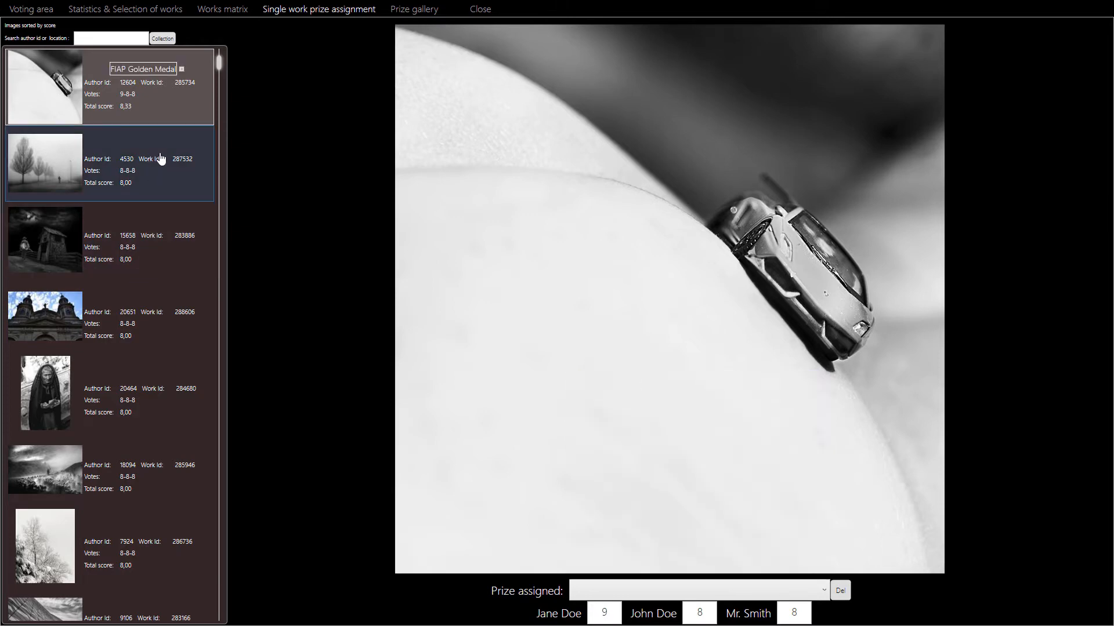
# Browse the works sorted by score, view the camel caravan photo, and return to the jury's section selection.
pyautogui.scroll(-10, 156, 385)
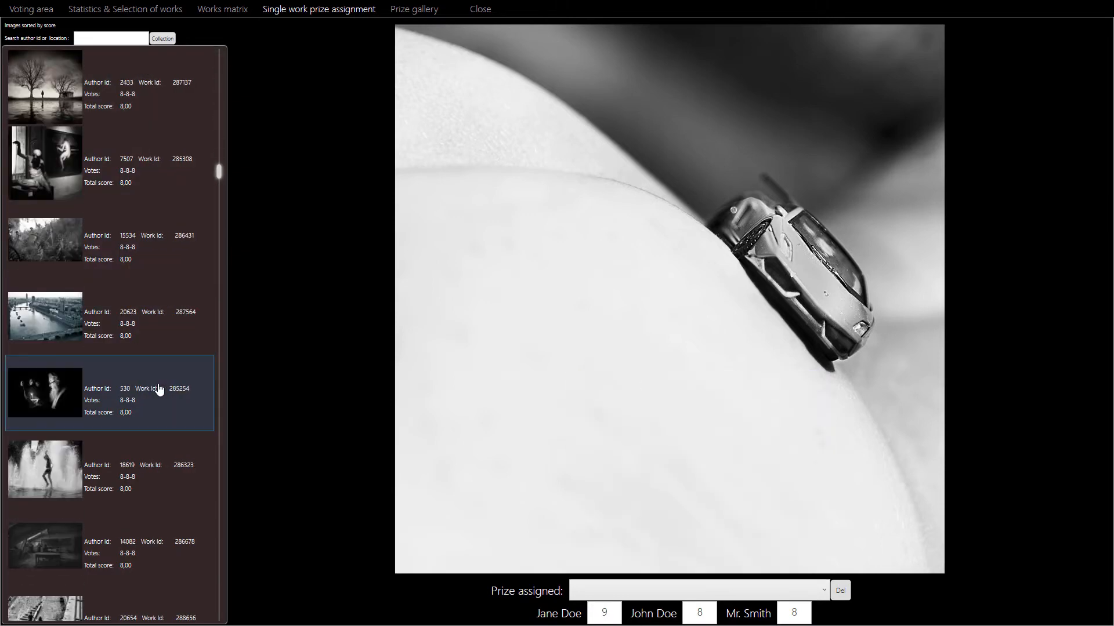
pyautogui.click(129, 170)
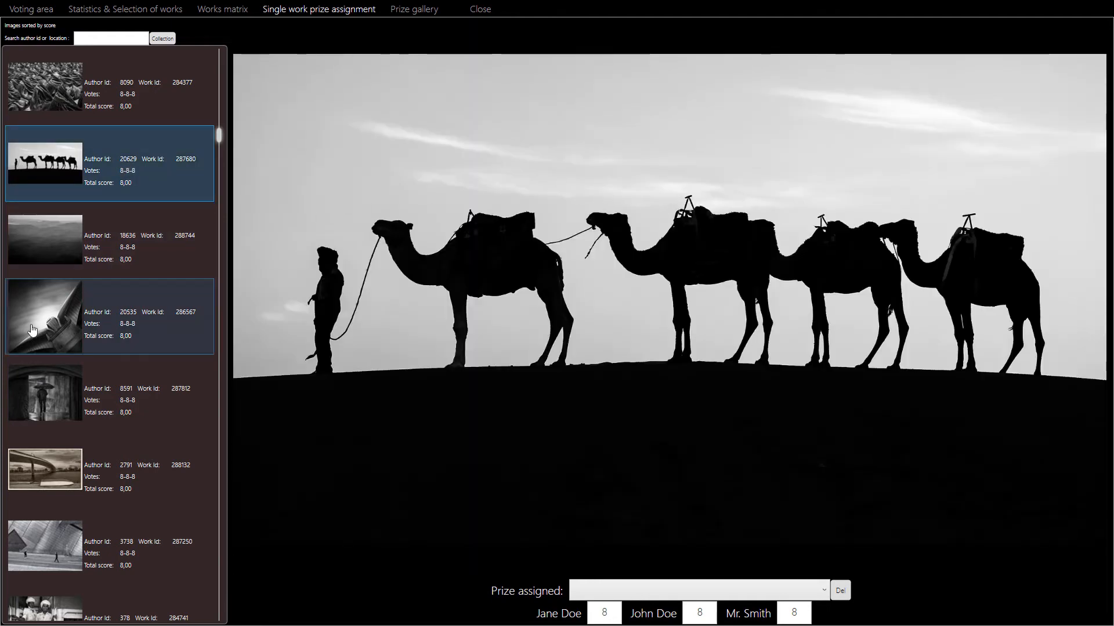
pyautogui.scroll(-3, 78, 516)
pyautogui.scroll(12, 77, 516)
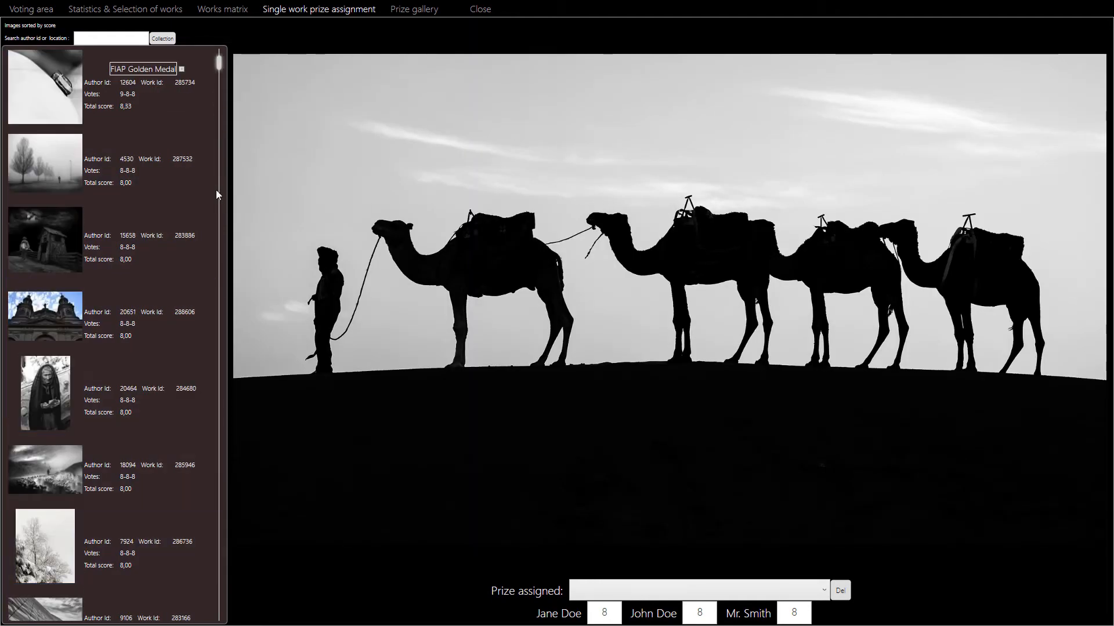
pyautogui.click(481, 9)
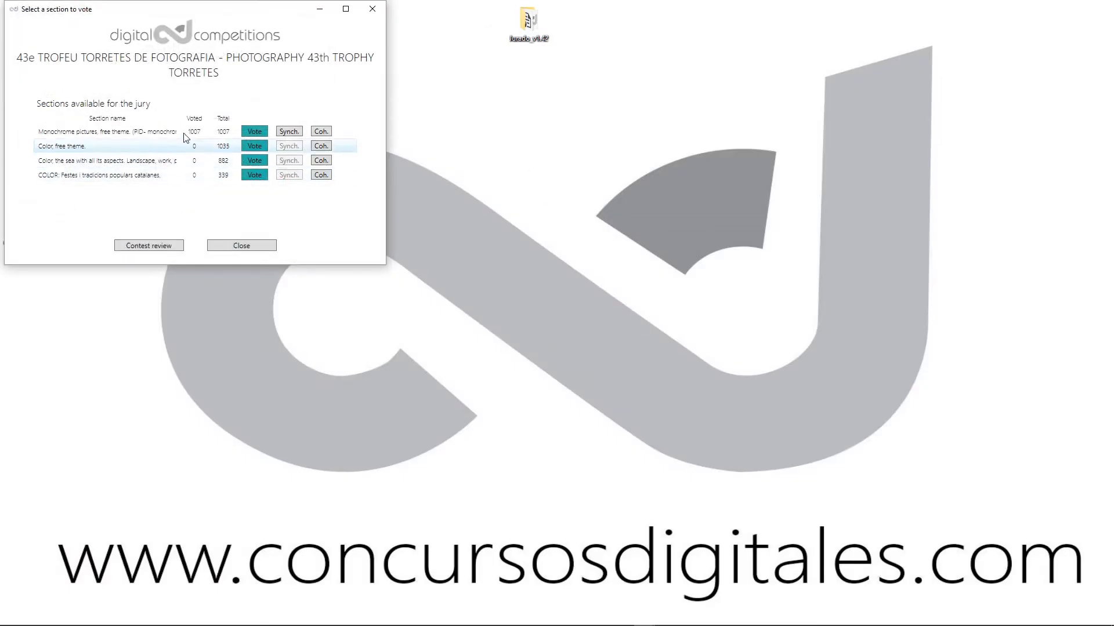